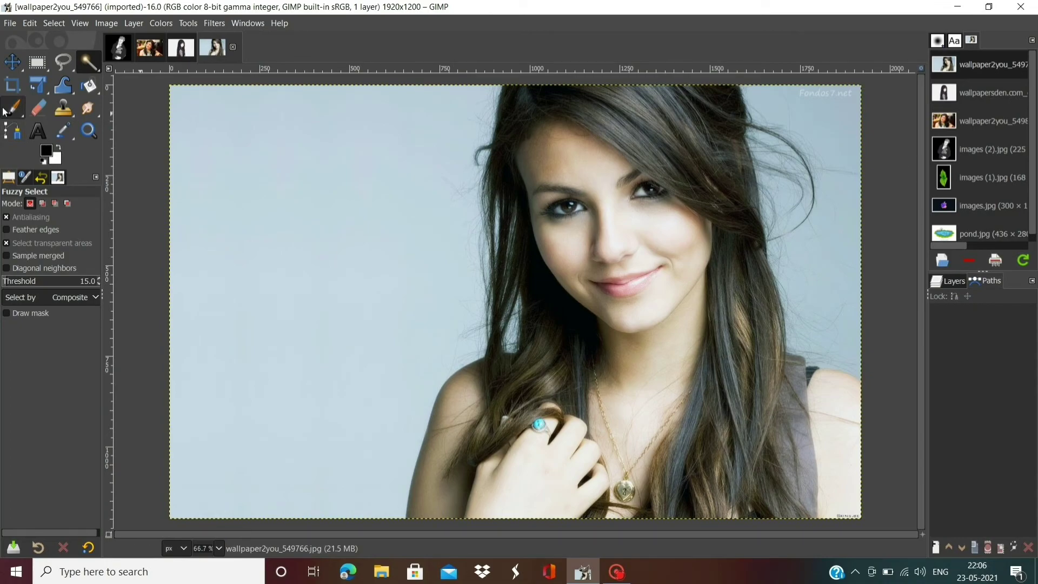
With Fuzzy Select, clear the light-blue background left of the hair to white.
click(383, 368)
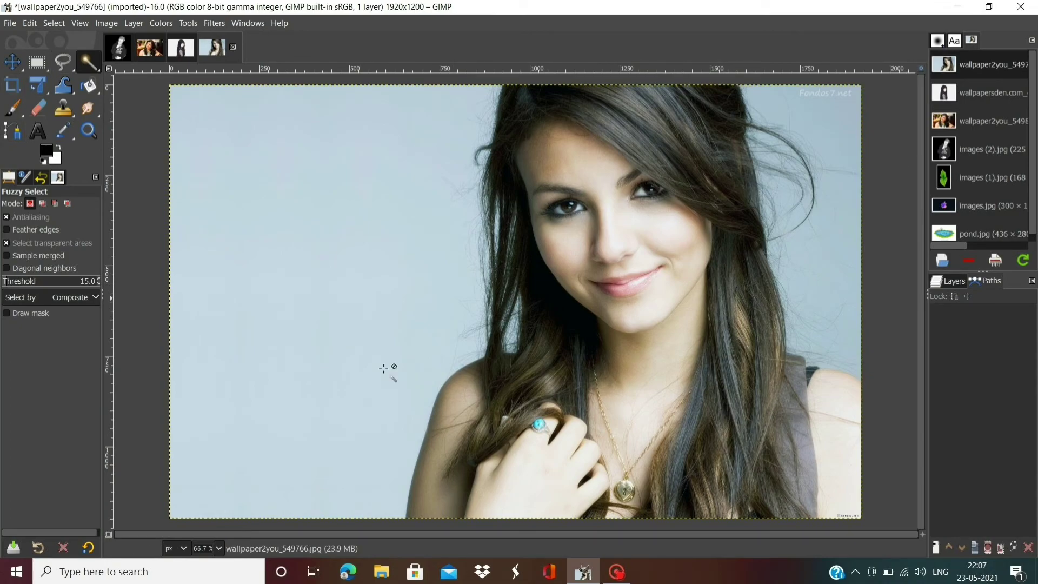
right_click(383, 368)
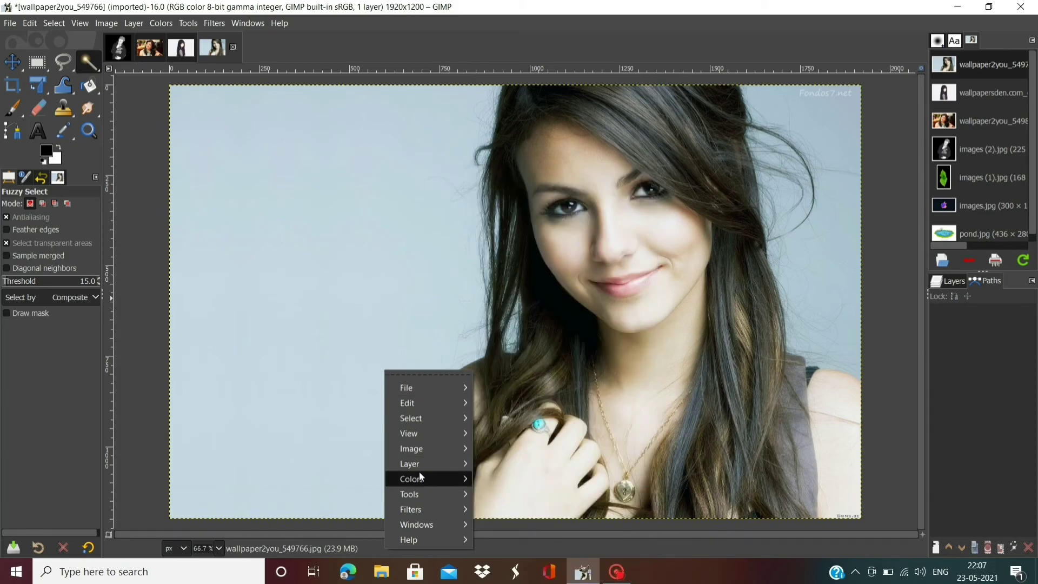
mouse_move(410, 494)
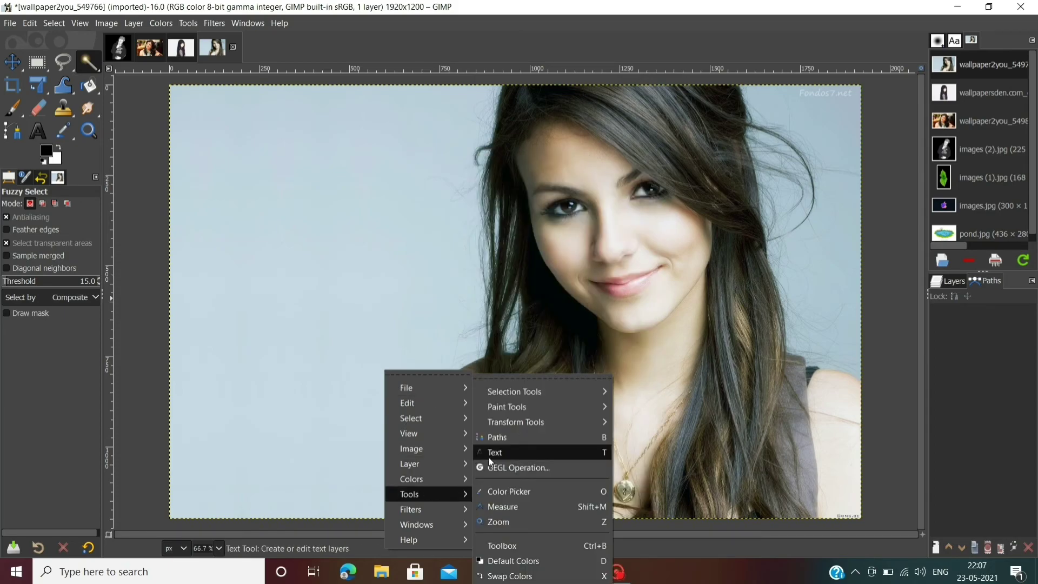
mouse_move(514, 391)
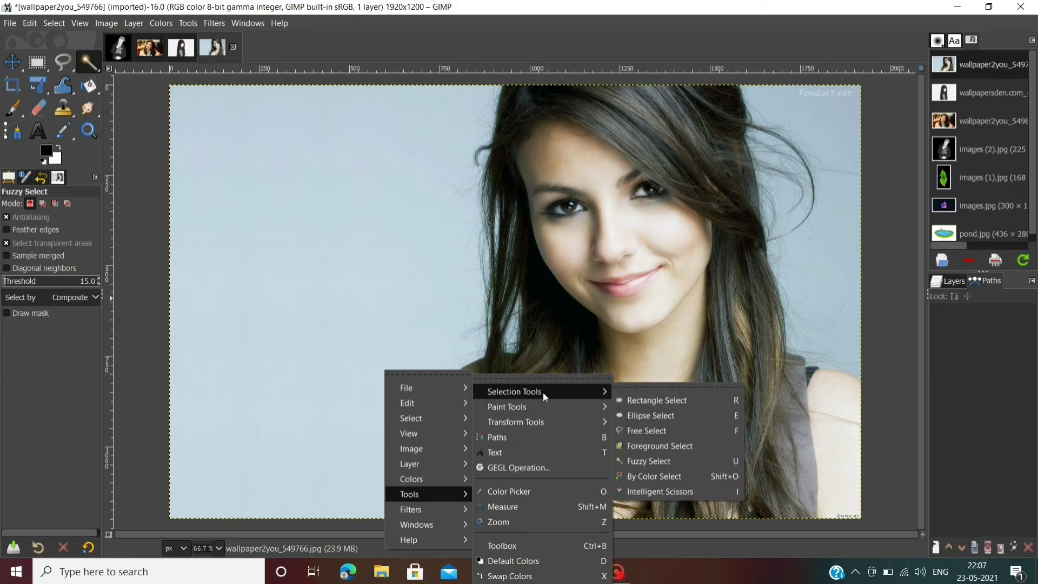
click(659, 457)
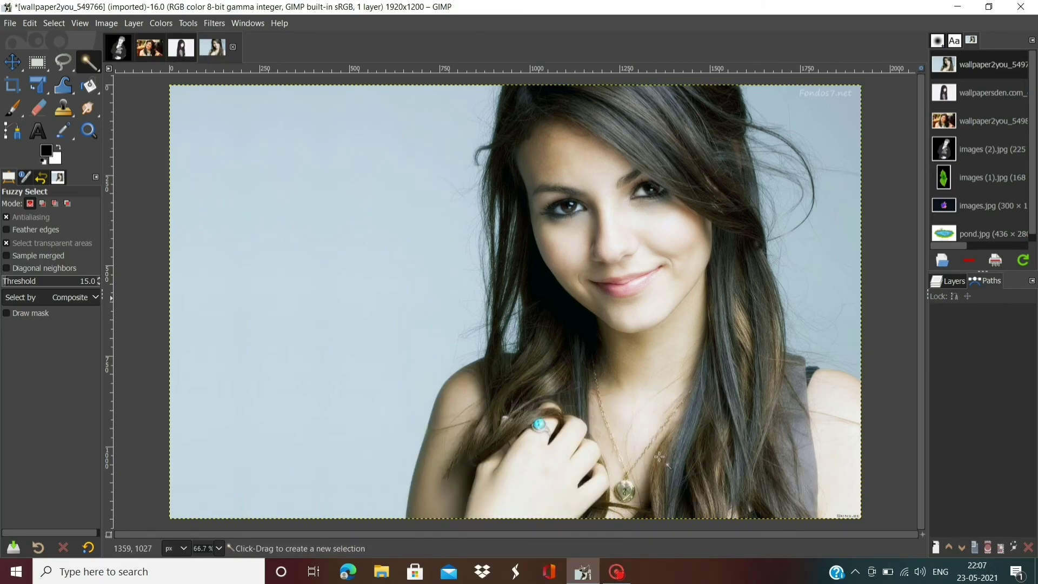
click(284, 281)
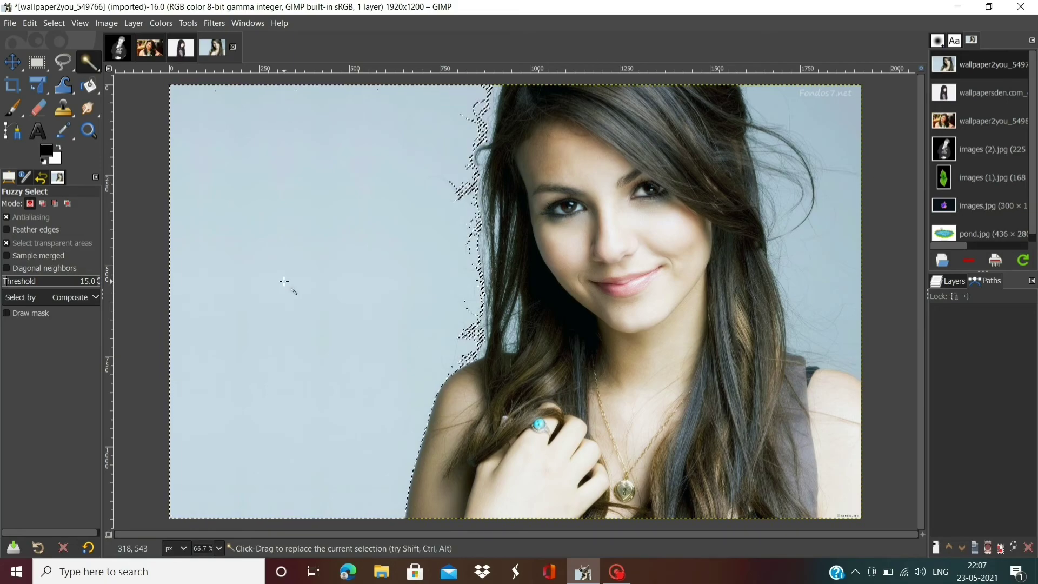
key(Delete)
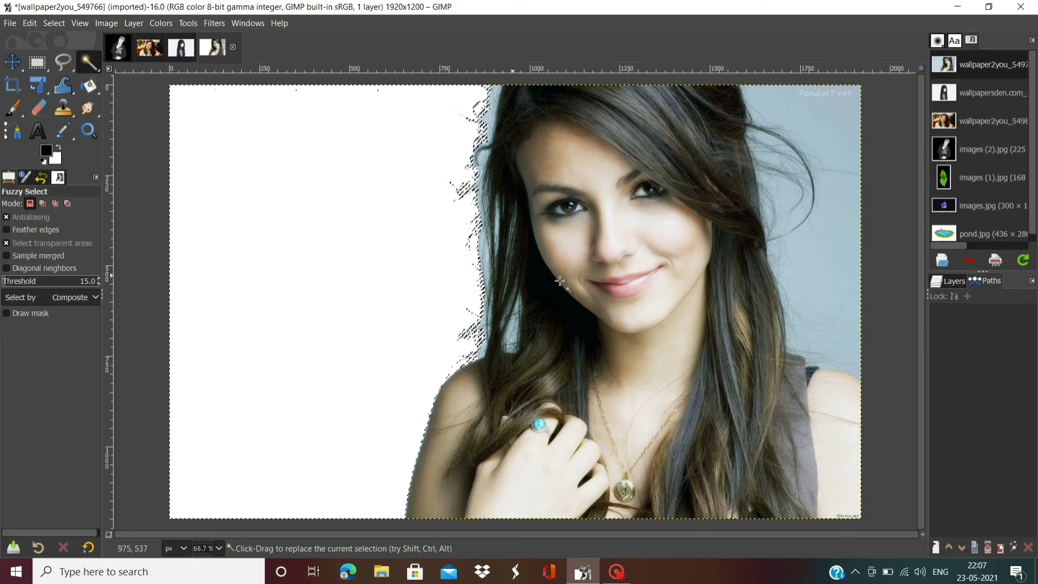
Clear the right-side light-blue background and the blue patches by the hair to white.
click(820, 133)
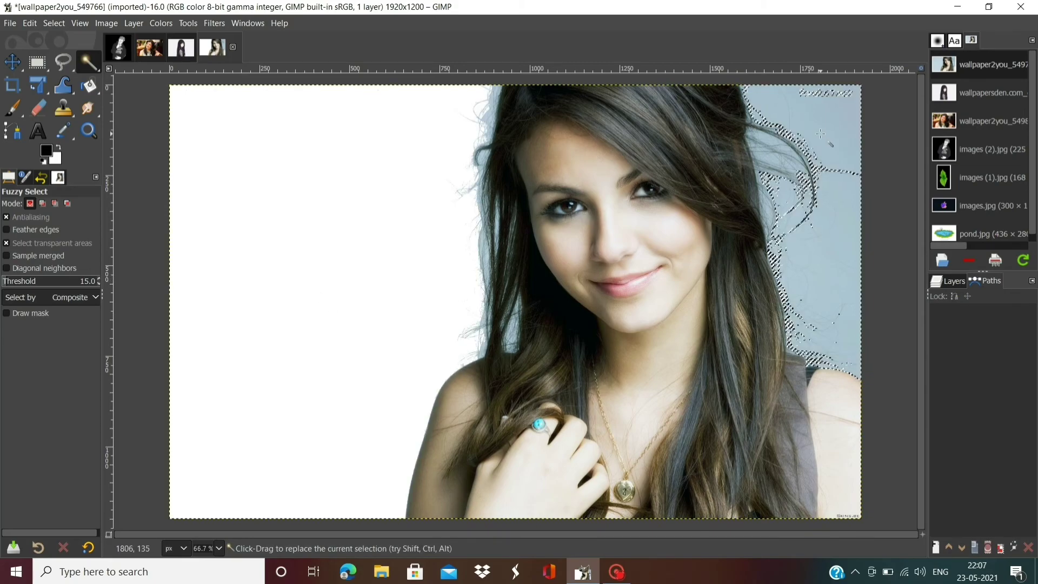
key(Delete)
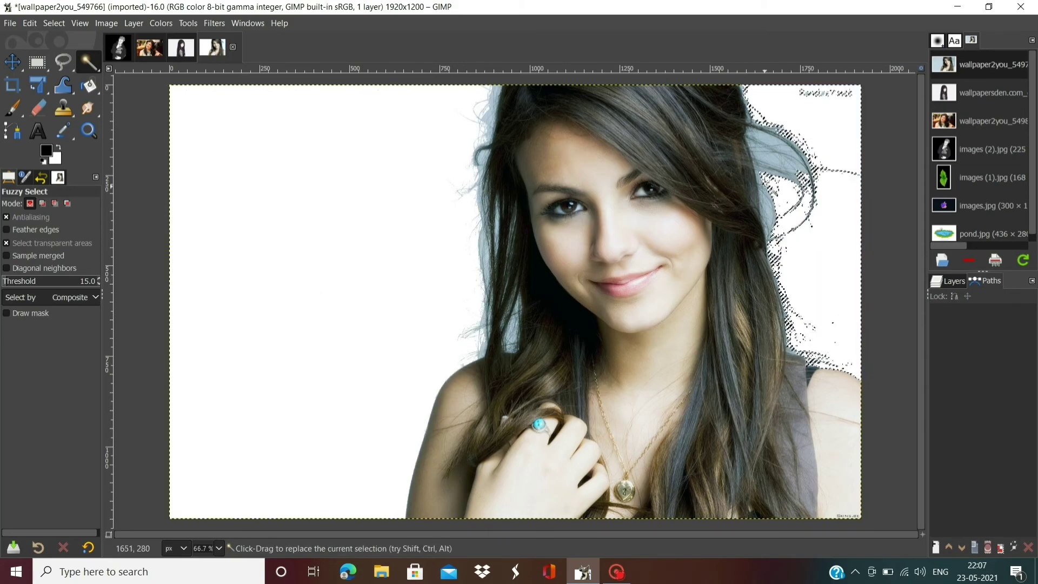
click(767, 158)
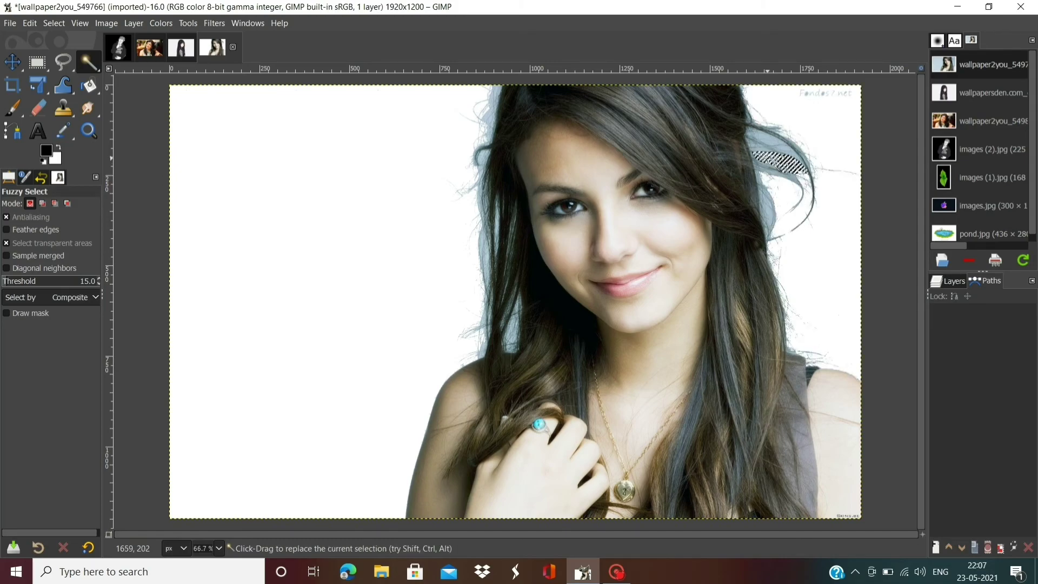
key(Delete)
click(764, 138)
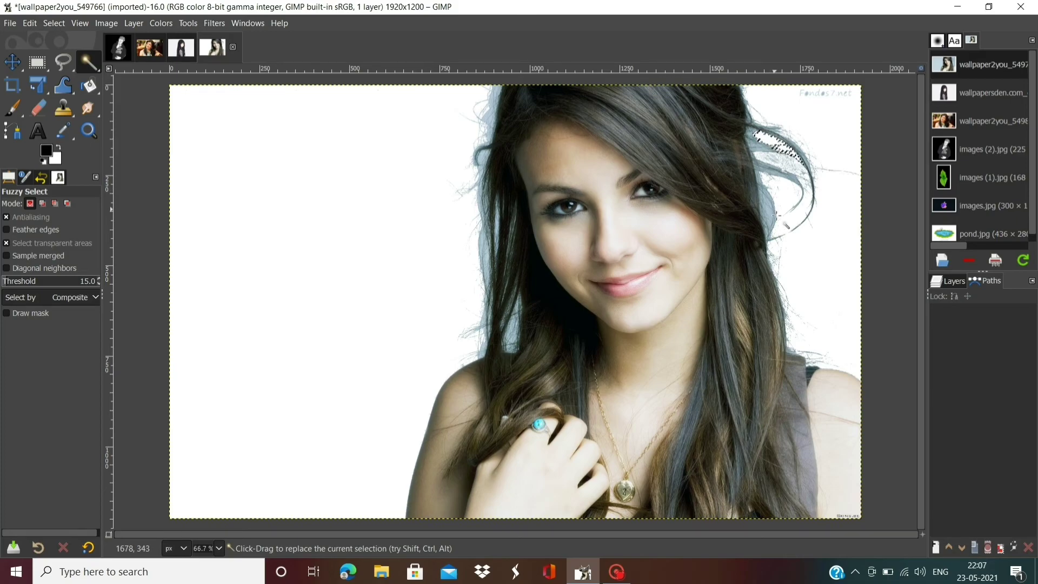
Use Select by Color on the figure's black background and fill it with white.
click(482, 254)
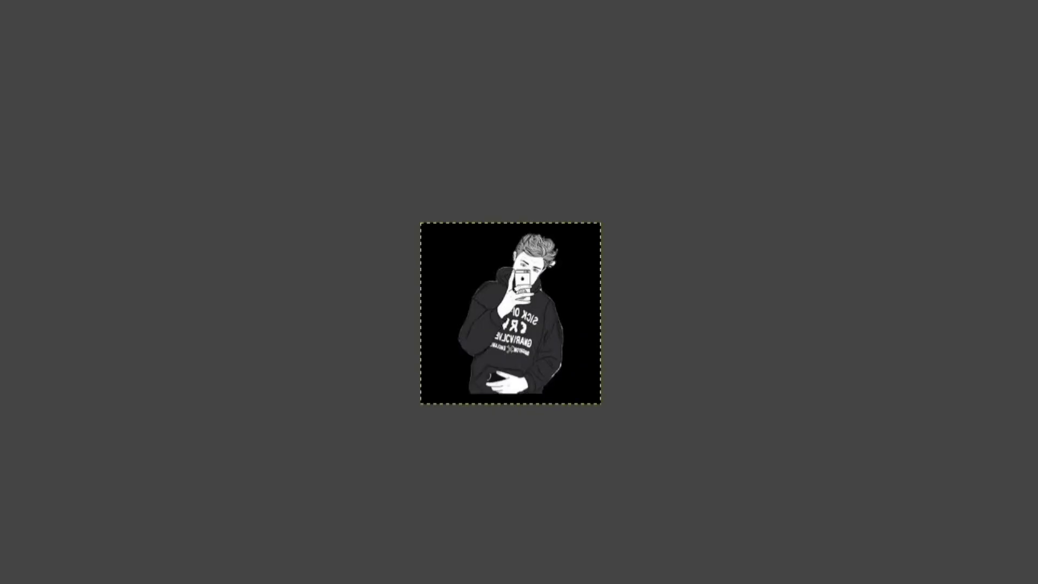
right_click(582, 296)
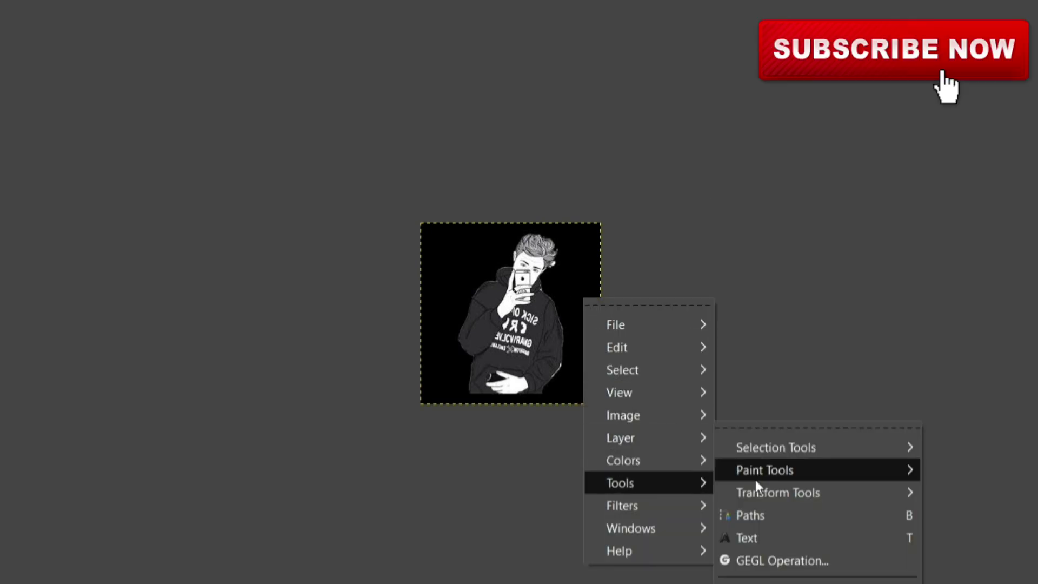
mouse_move(777, 446)
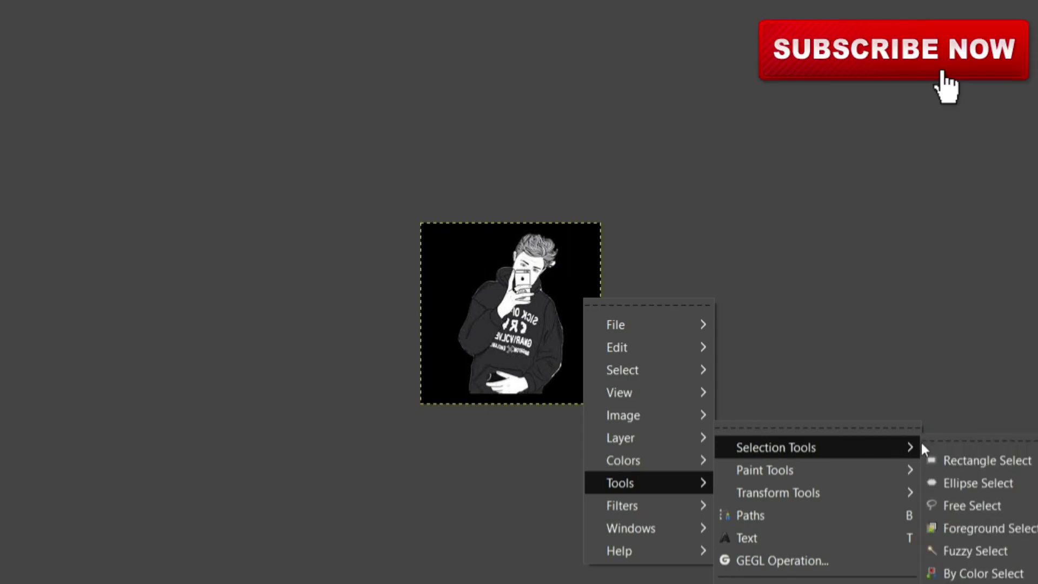
click(1016, 573)
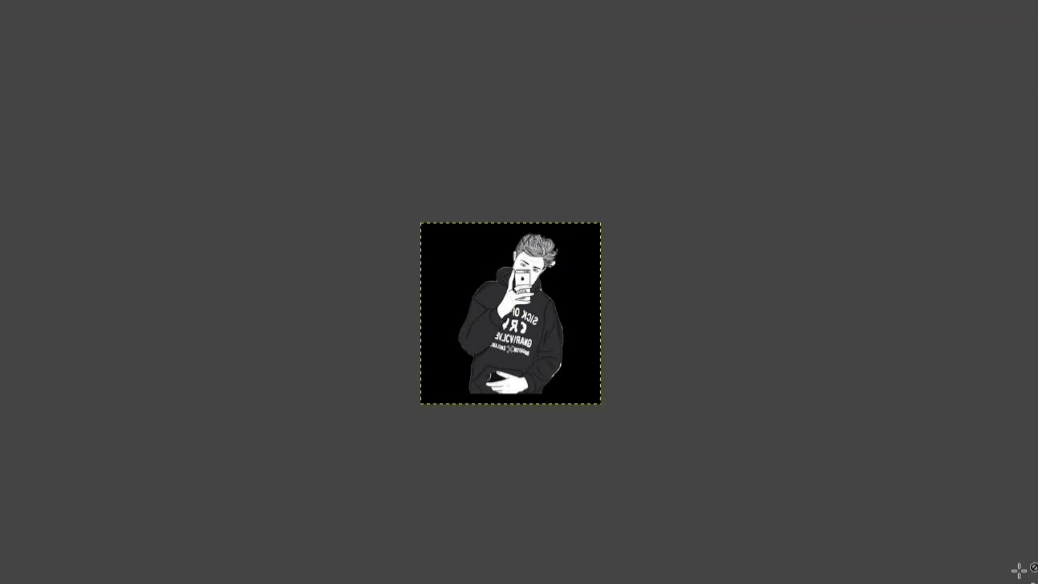
click(577, 299)
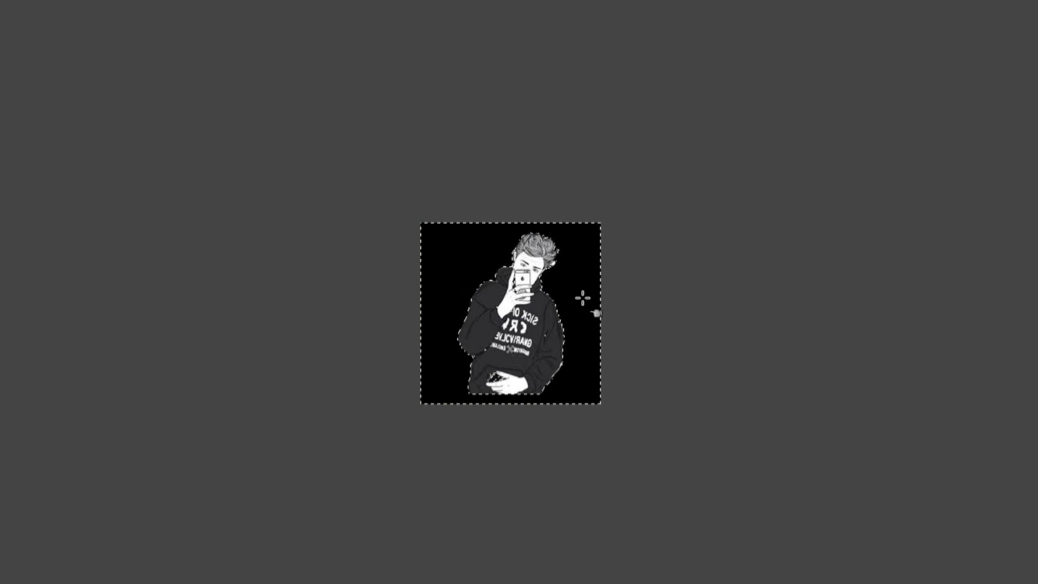
click(542, 402)
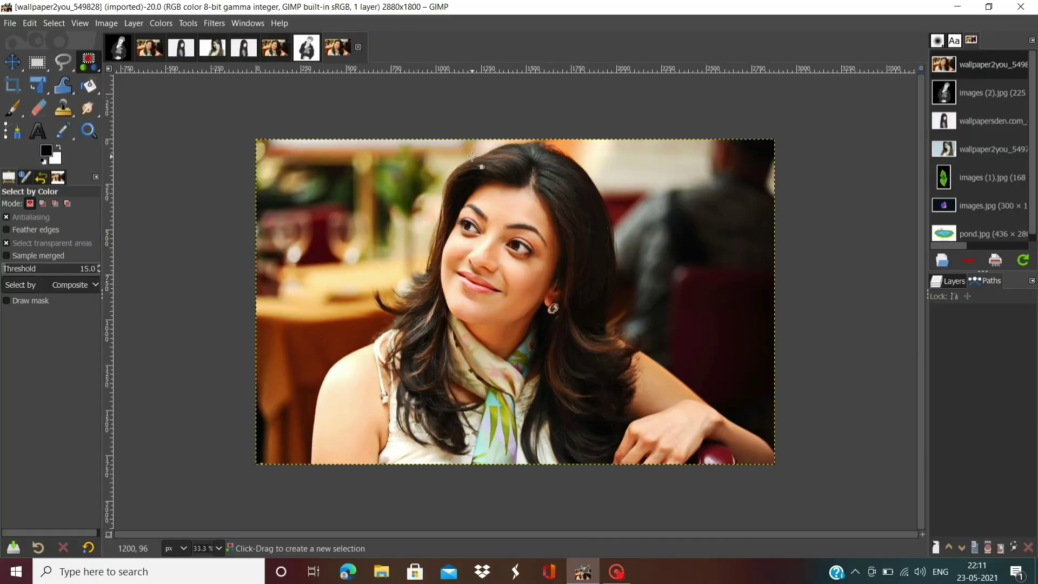
With the Paths tool, anchor eight points from the lower-left arm along the shoulder to the hair.
right_click(396, 242)
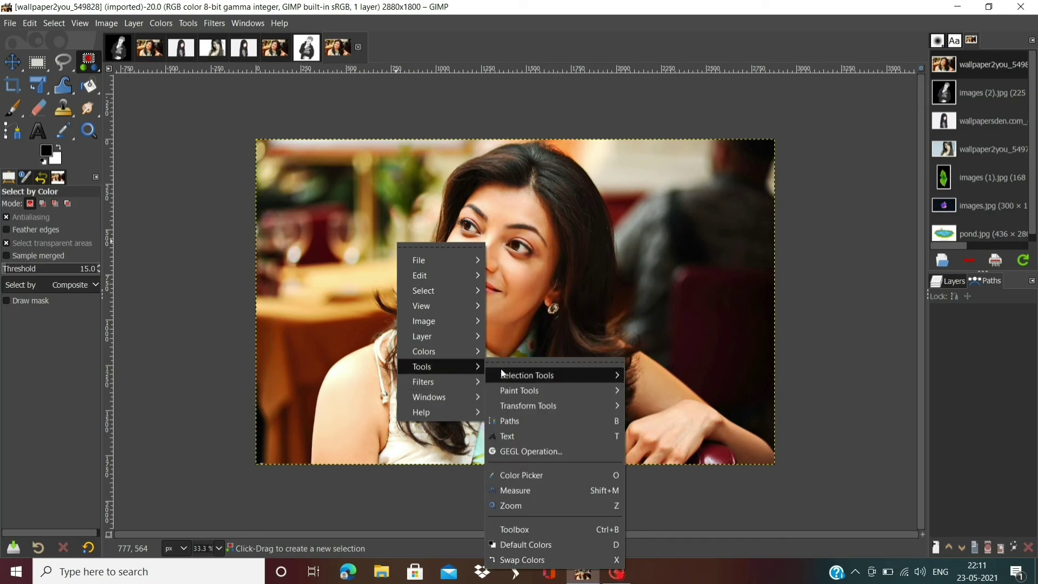
mouse_move(422, 367)
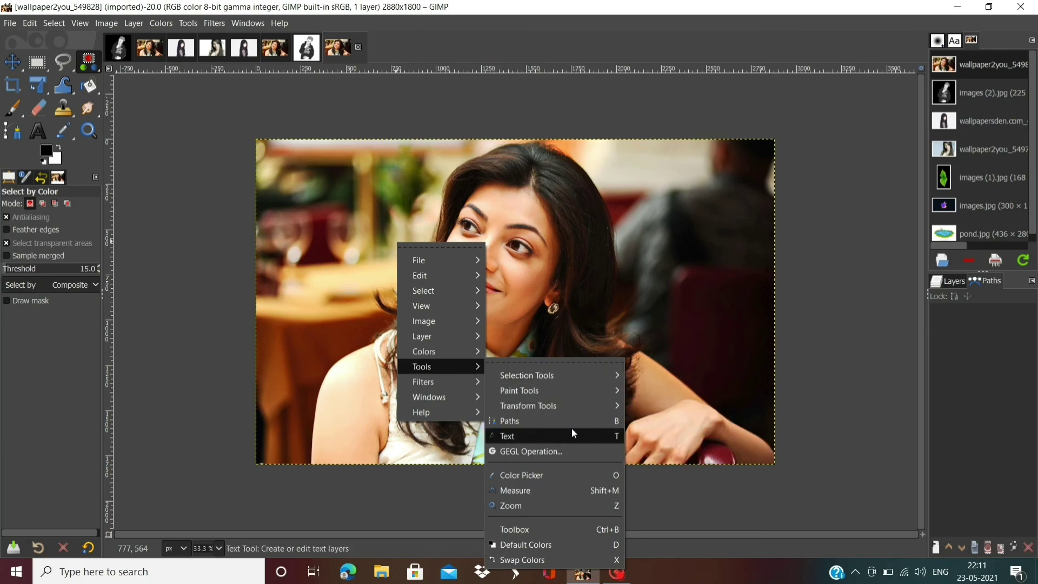
click(543, 424)
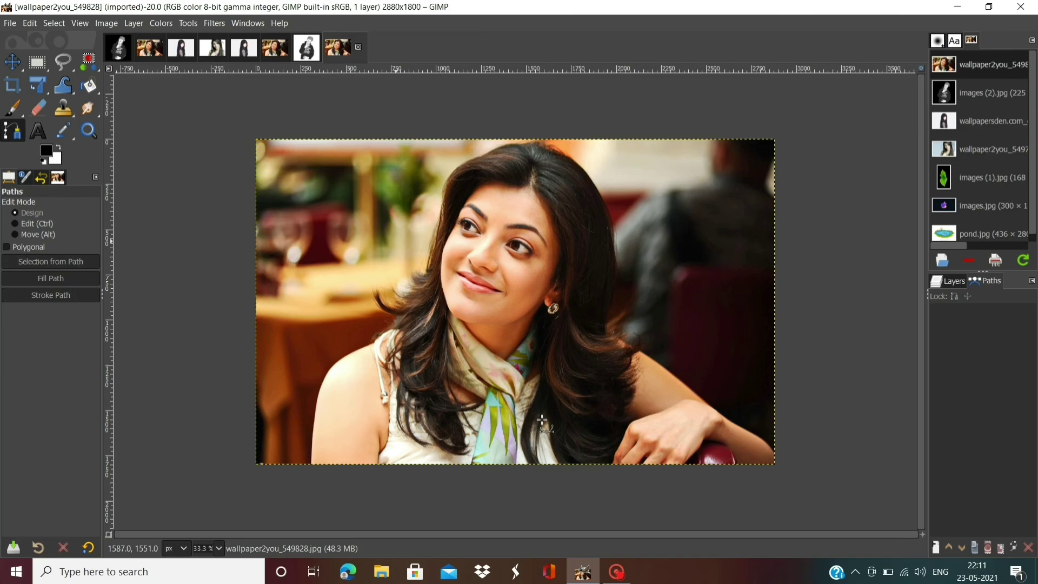
click(312, 459)
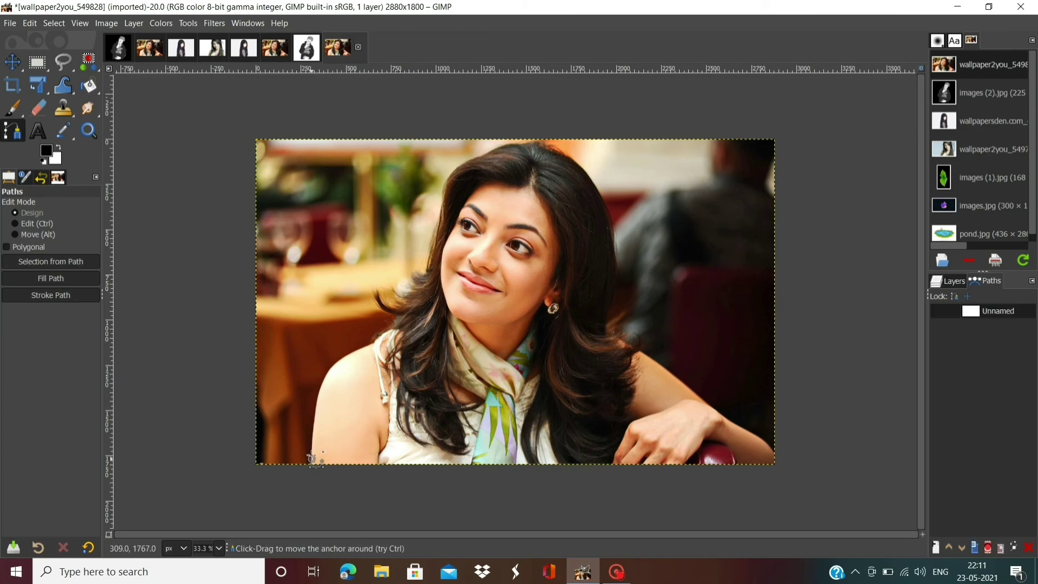
click(314, 431)
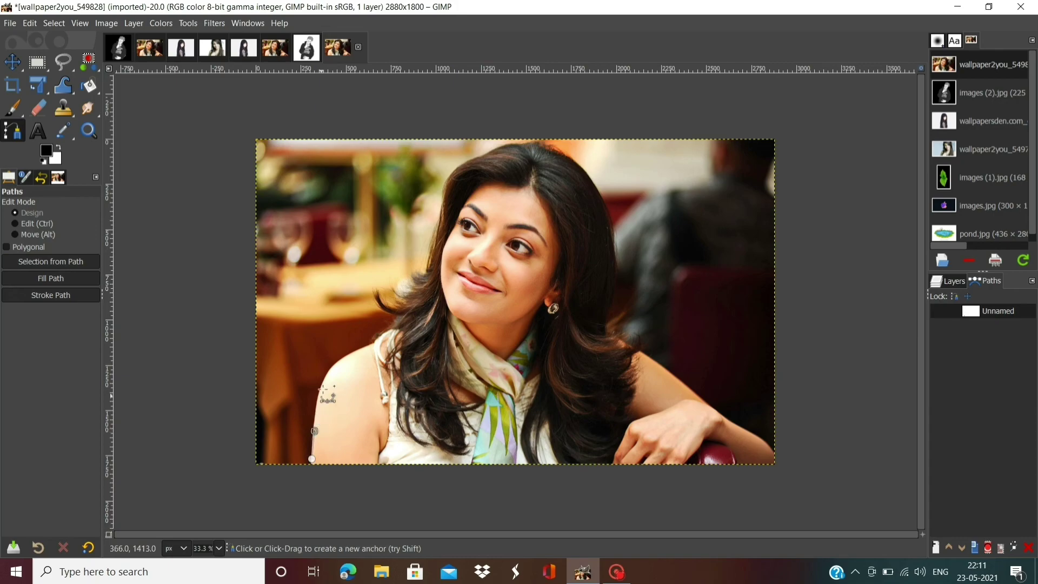
click(320, 387)
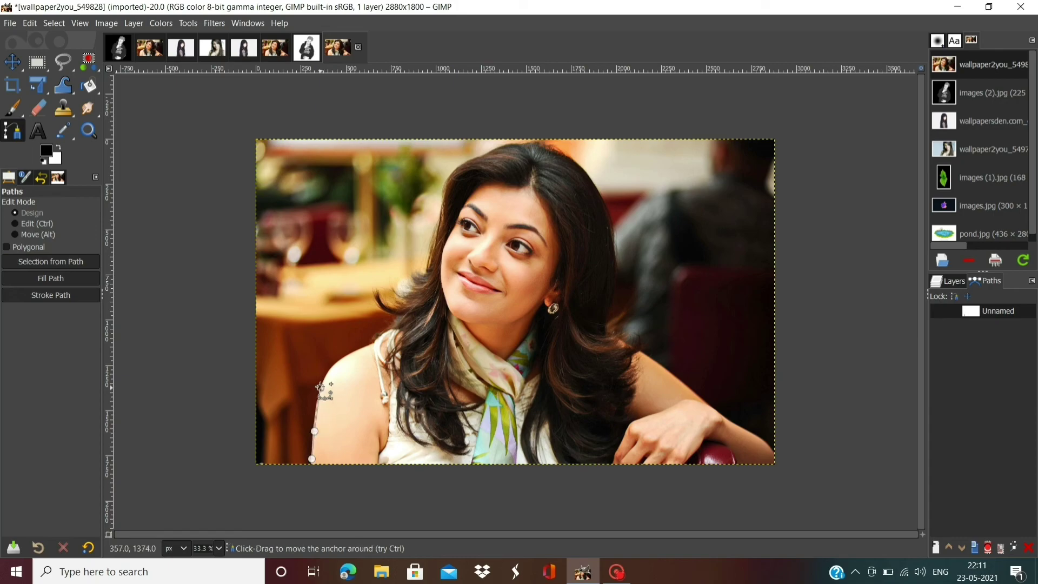
click(329, 368)
click(344, 356)
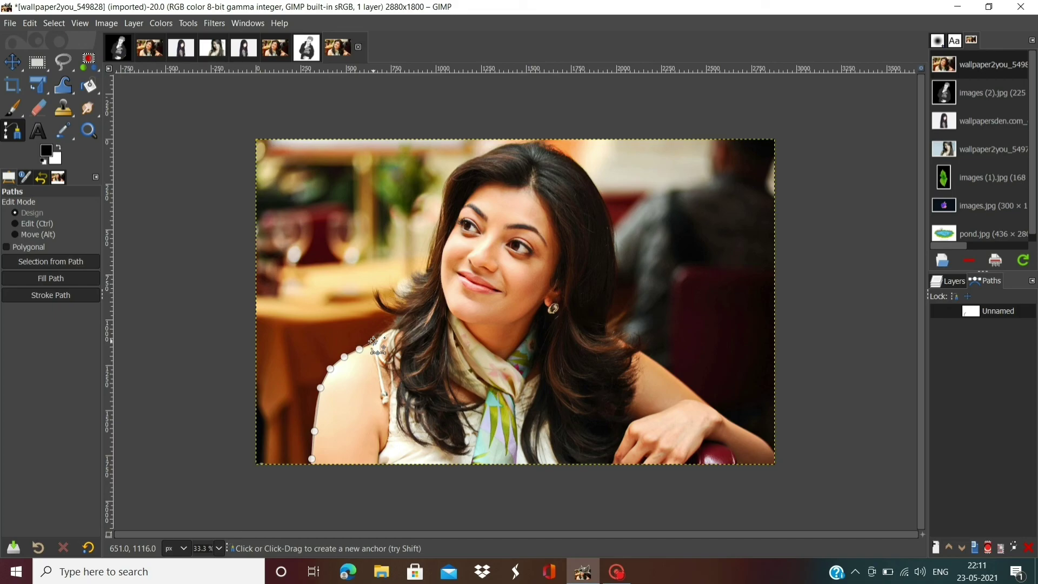
click(373, 341)
click(386, 327)
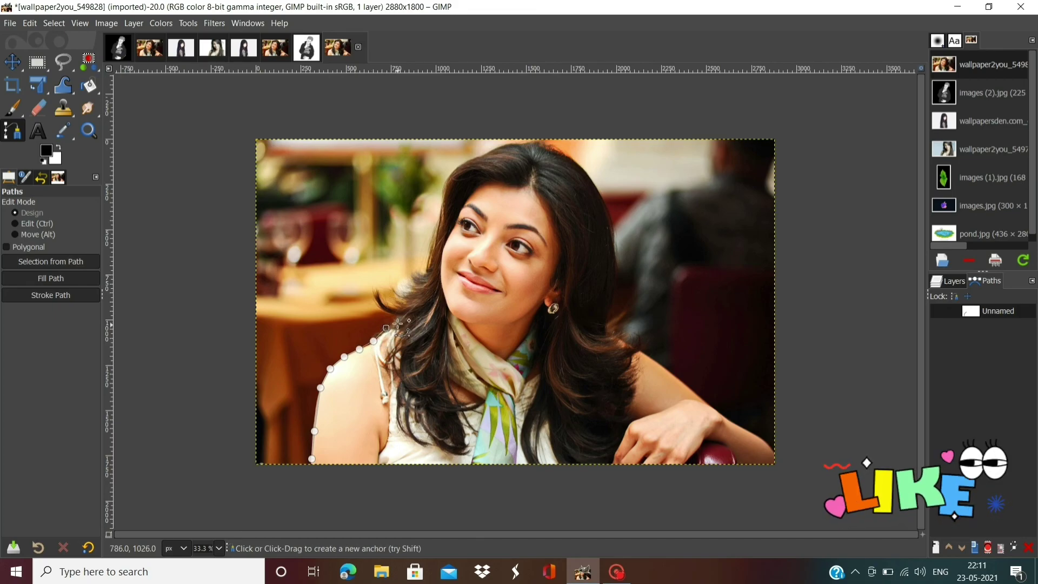
click(397, 318)
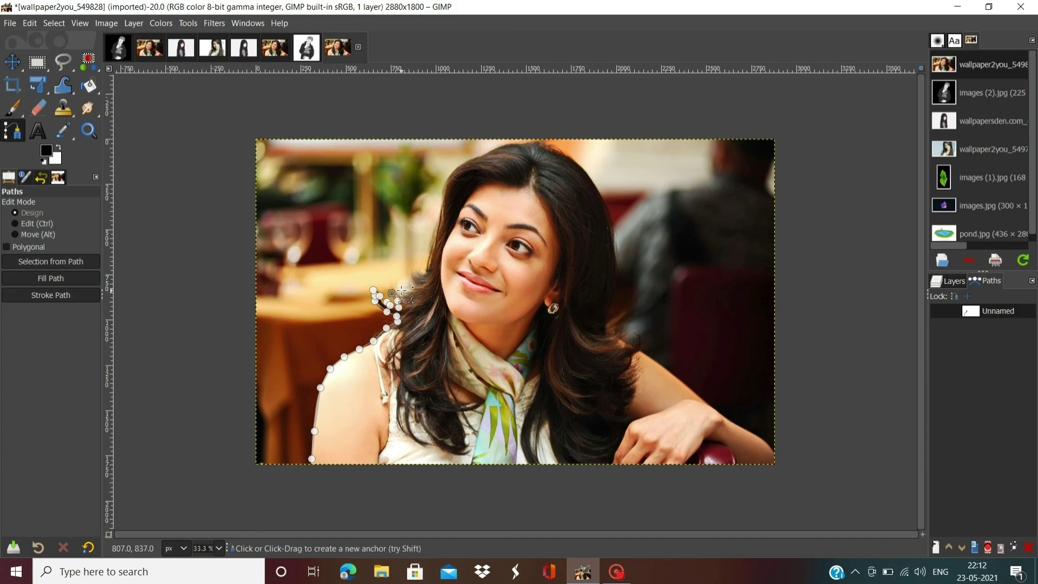
Trace the path around the loose strands and up the hair's left edge.
click(401, 290)
click(409, 291)
click(410, 275)
click(427, 273)
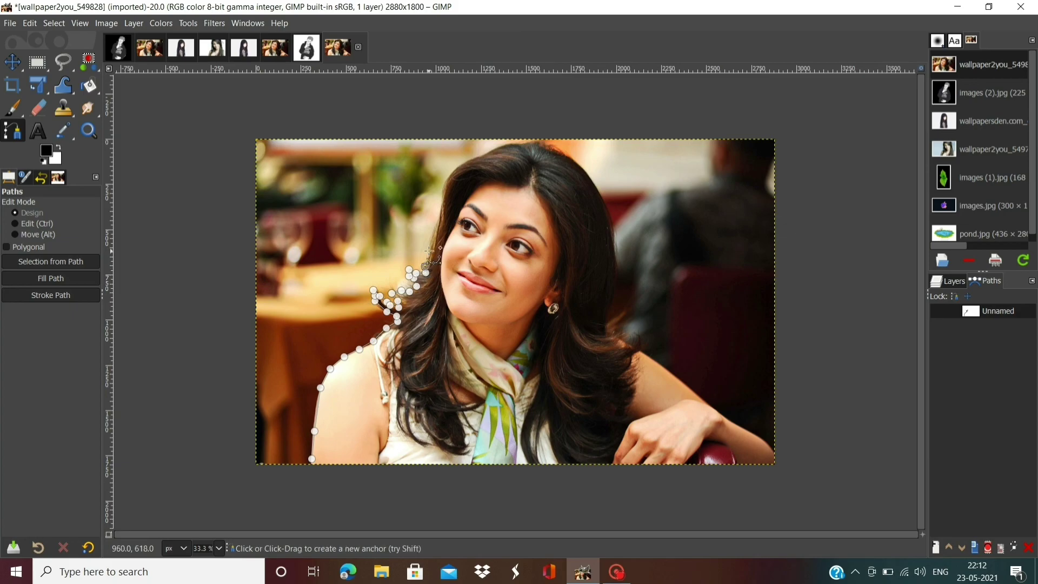
click(429, 252)
click(431, 243)
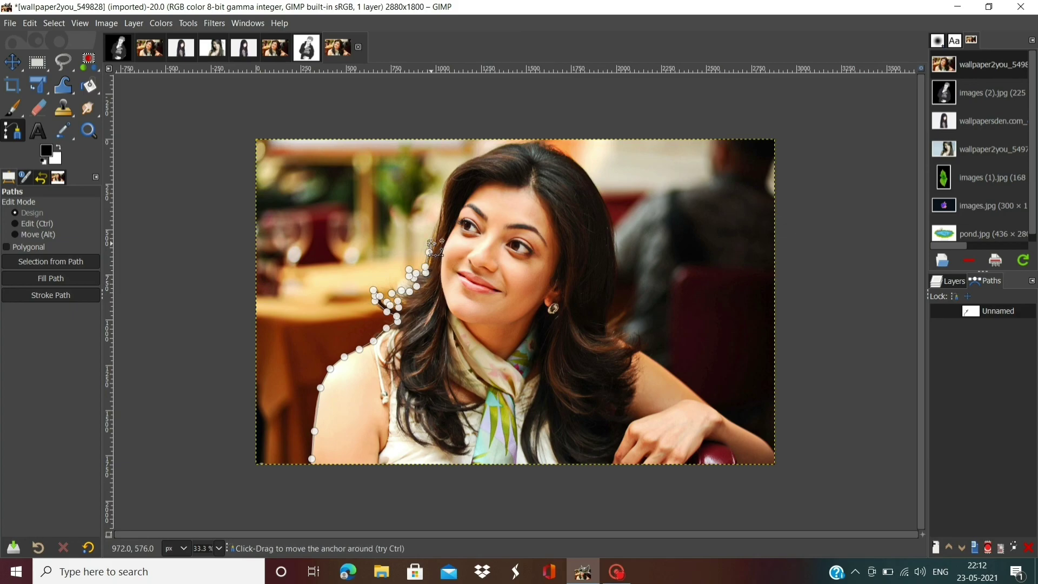
click(436, 214)
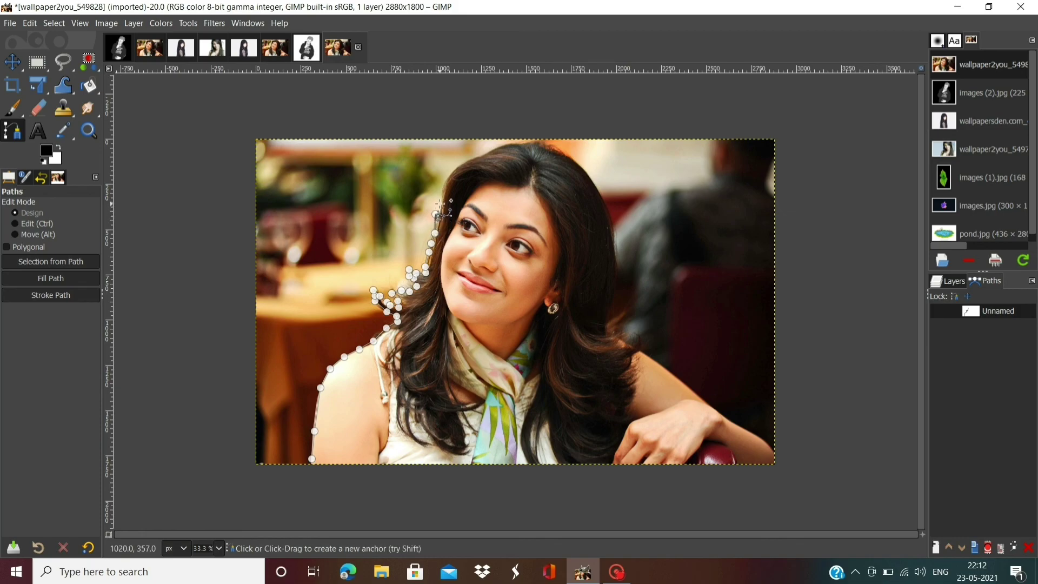
click(439, 204)
Continue the path across the crown and over the top of her head.
click(445, 180)
click(461, 164)
click(473, 157)
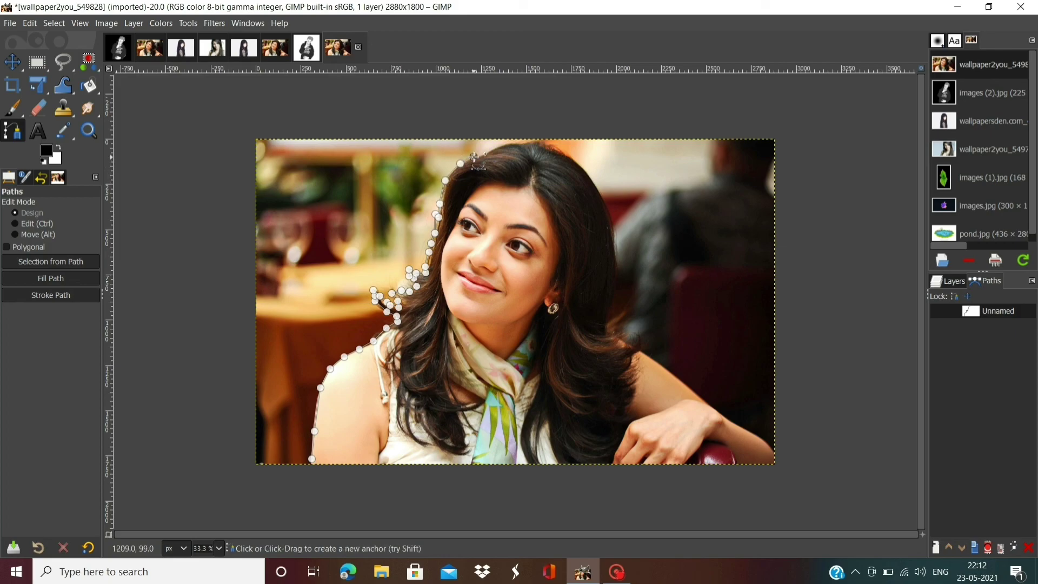
click(492, 153)
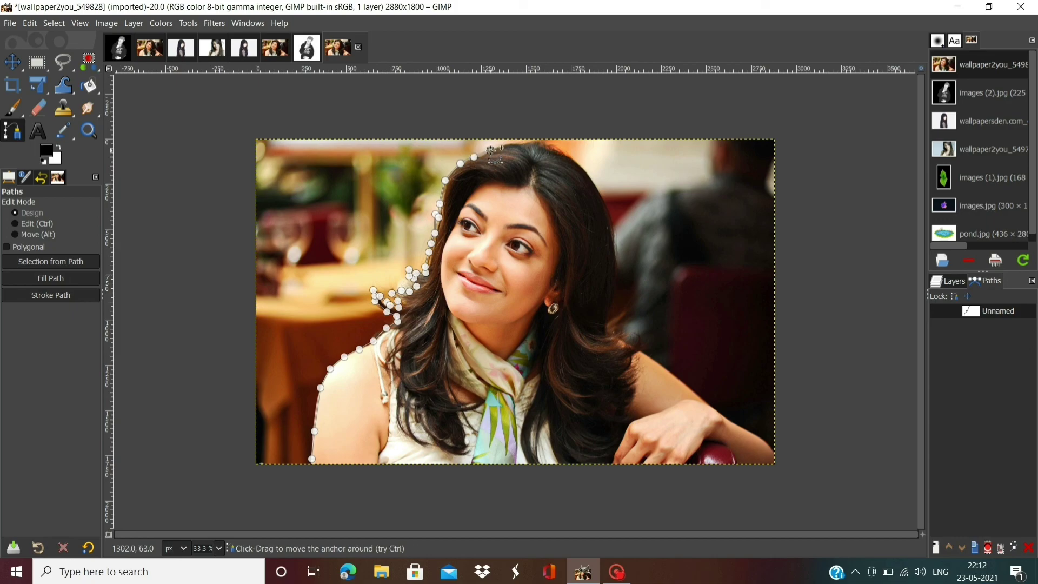
click(509, 142)
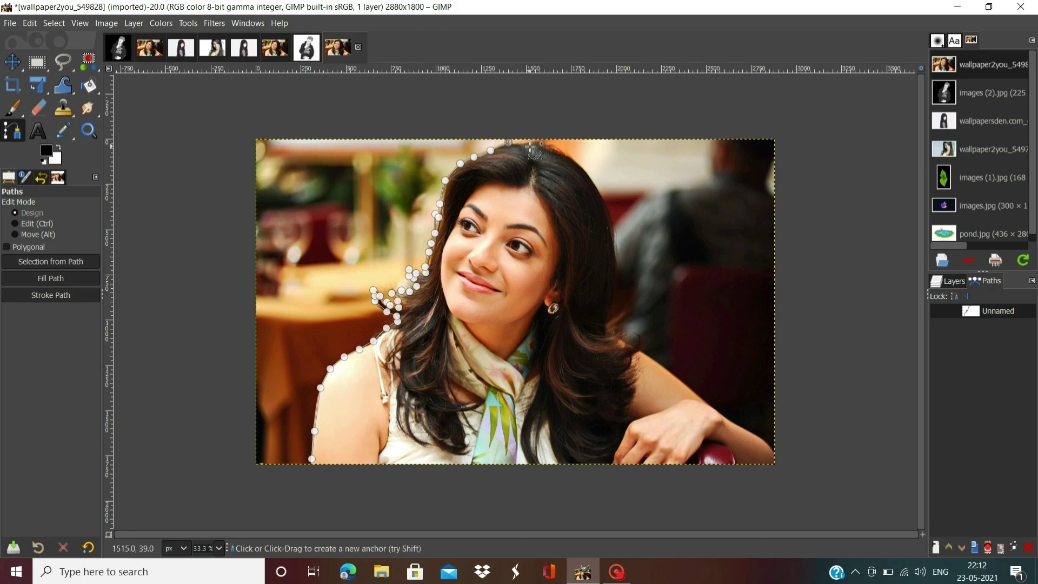
click(524, 144)
click(552, 146)
click(564, 153)
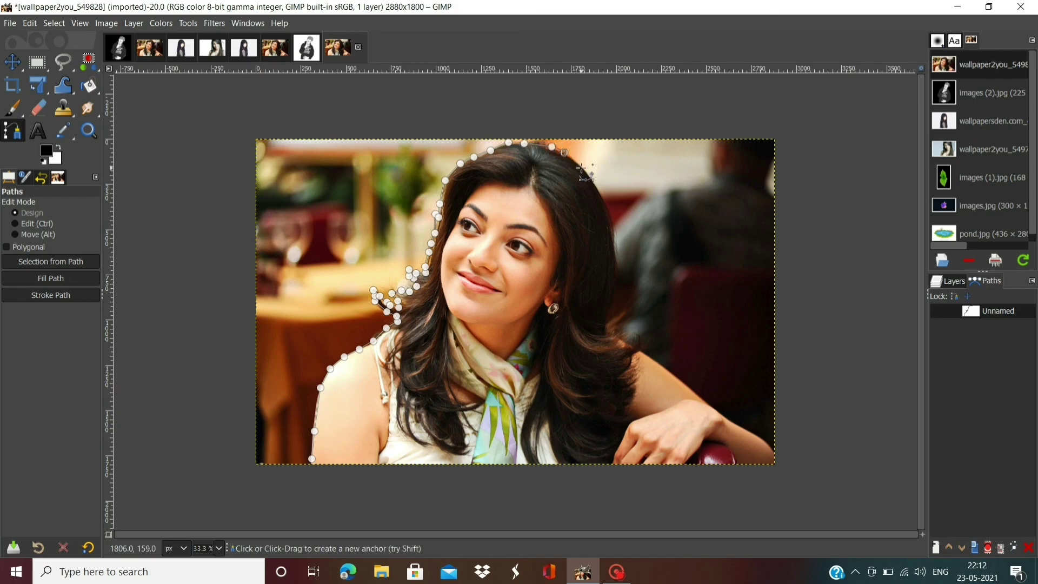
Follow the right hair edge down around the strand tips to the right shoulder.
click(581, 168)
click(597, 190)
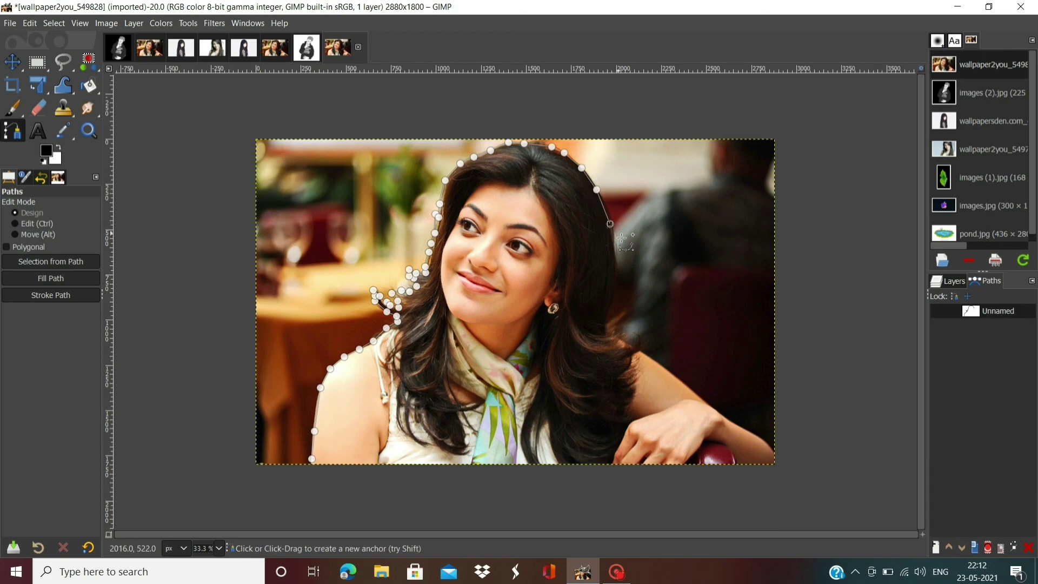
click(616, 266)
click(613, 304)
click(610, 312)
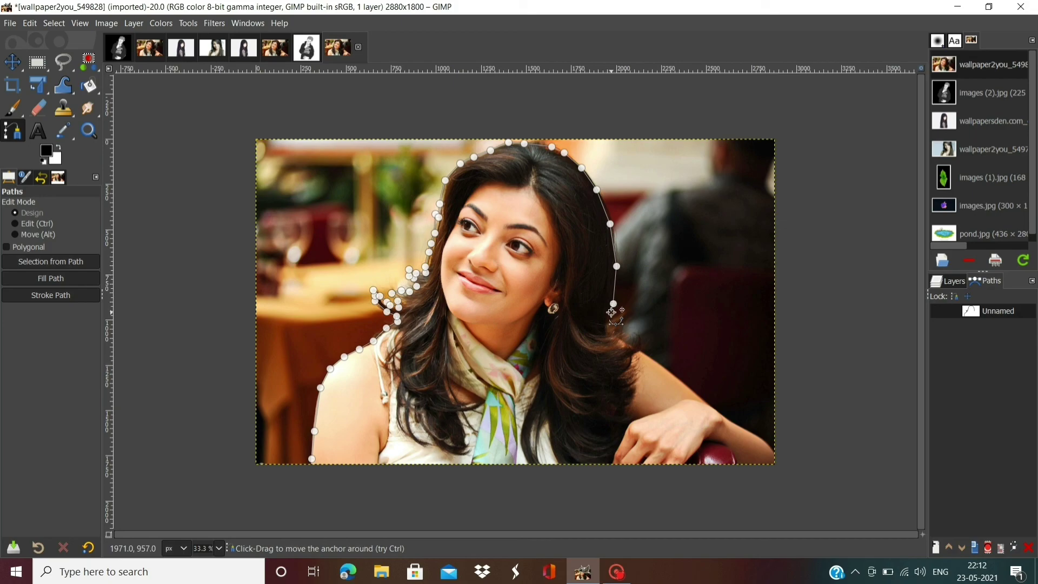
click(636, 297)
click(621, 327)
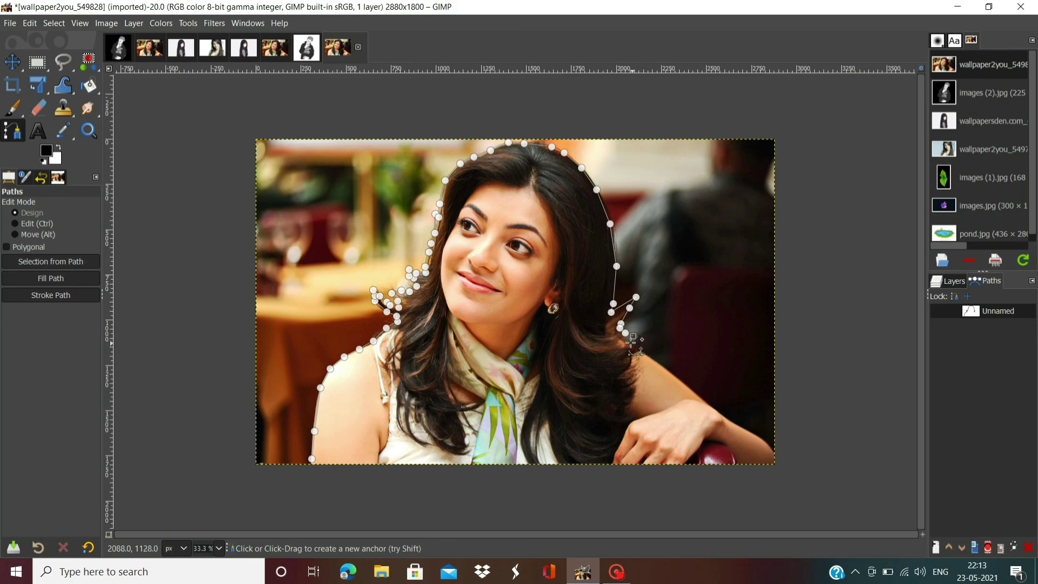
click(633, 336)
Trace down the right shoulder and arm, ending at the bottom-right image corner.
click(654, 358)
click(676, 376)
click(704, 400)
click(733, 422)
click(751, 434)
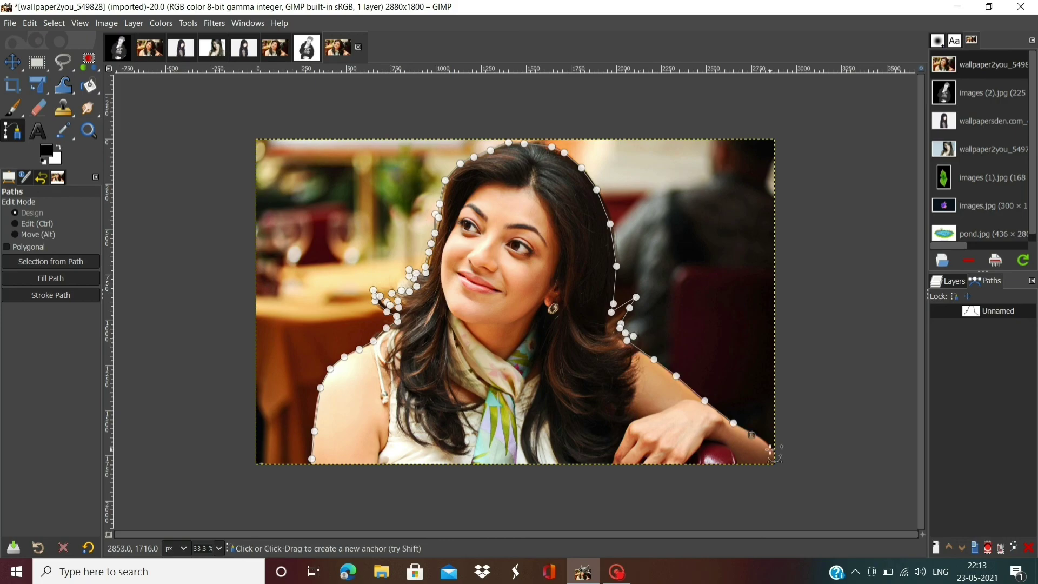
click(772, 449)
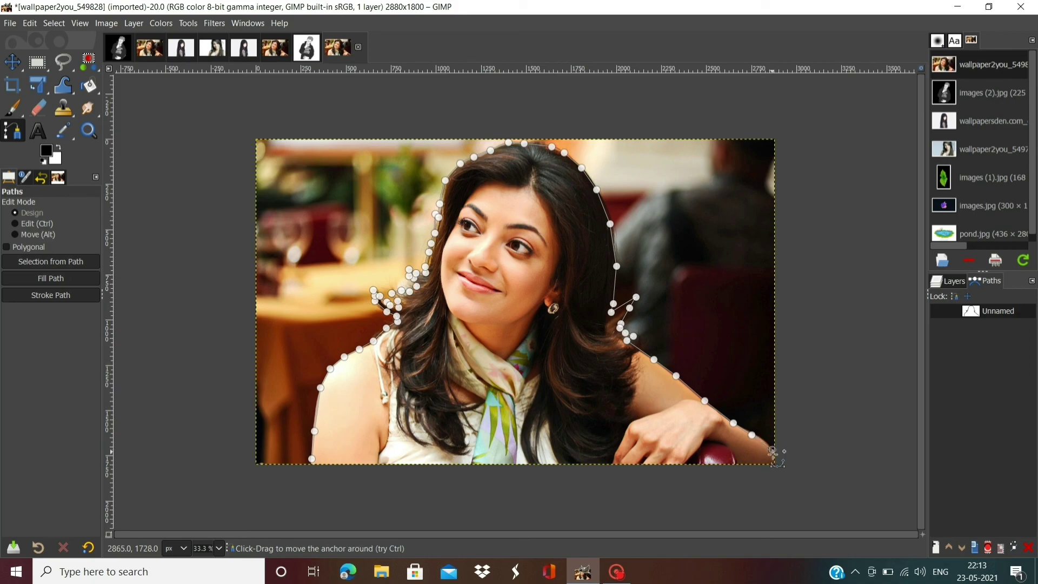
click(773, 458)
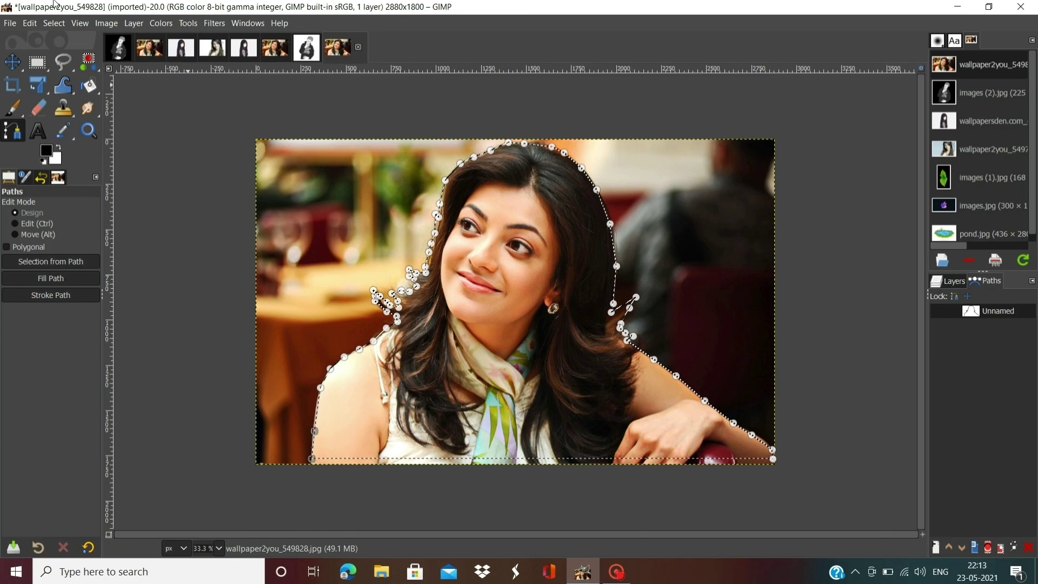
Invert the selection to the background and delete it to white.
click(55, 23)
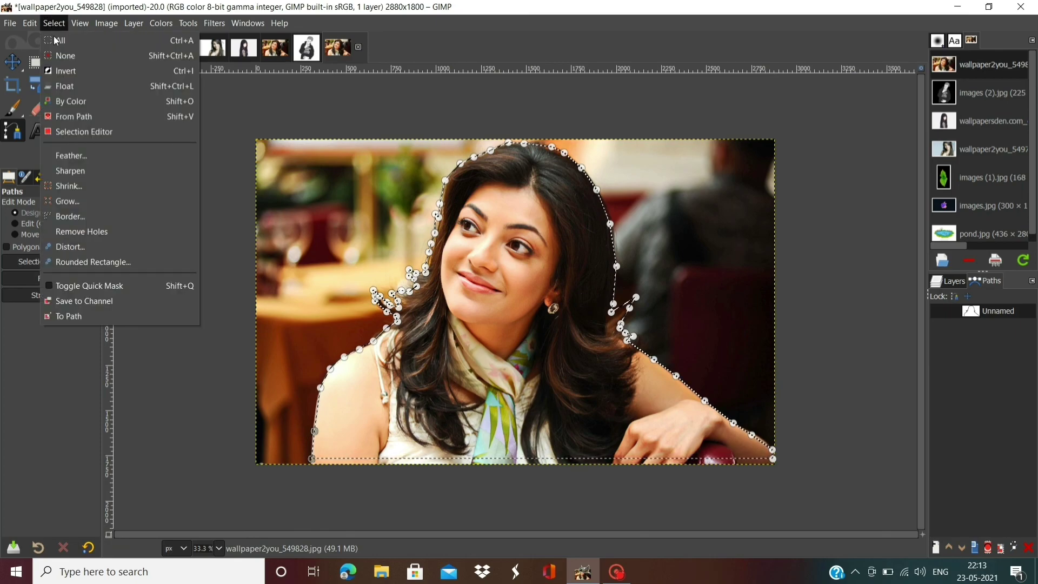
click(64, 71)
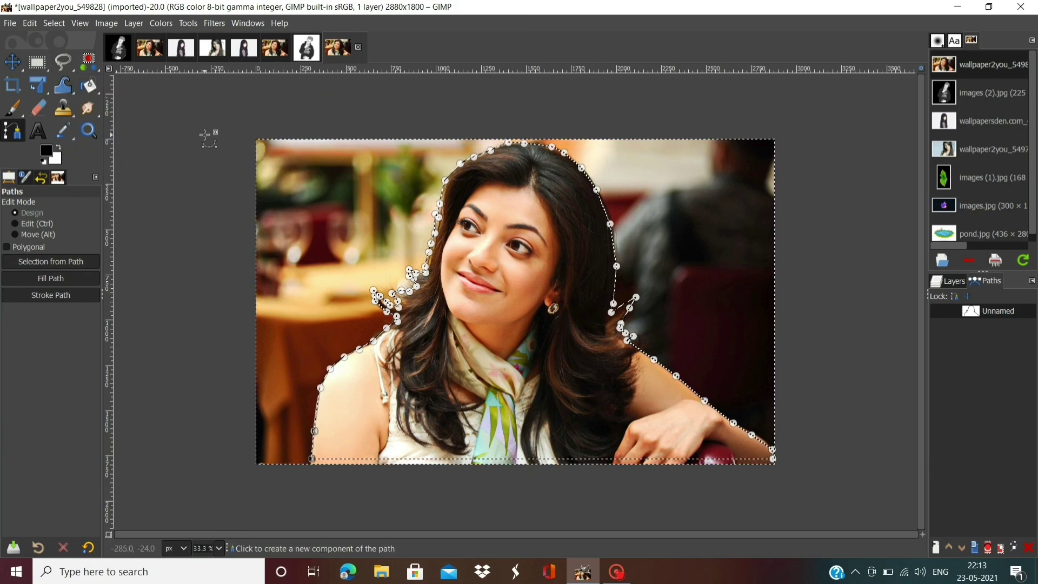
key(Delete)
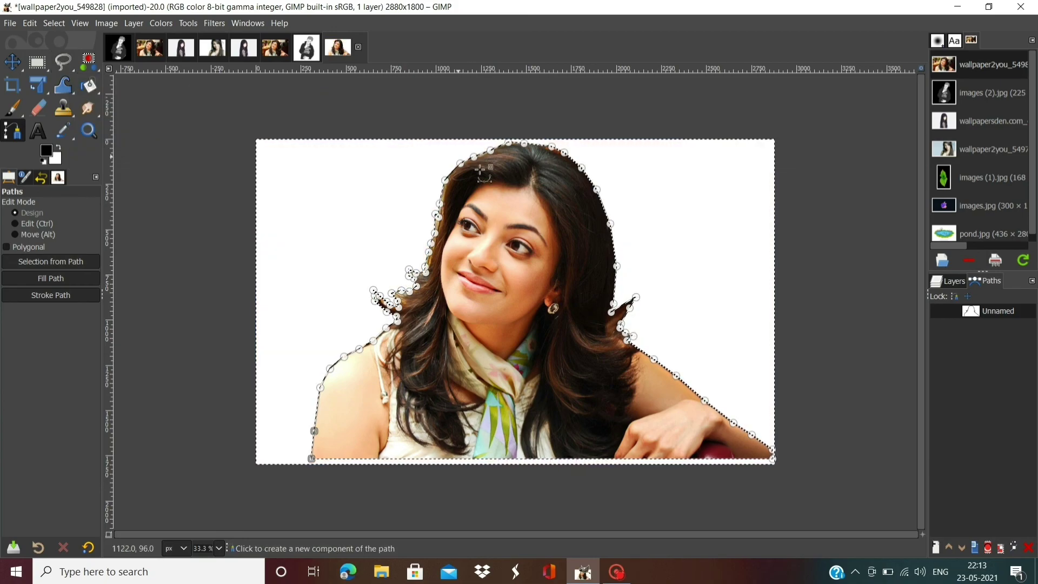